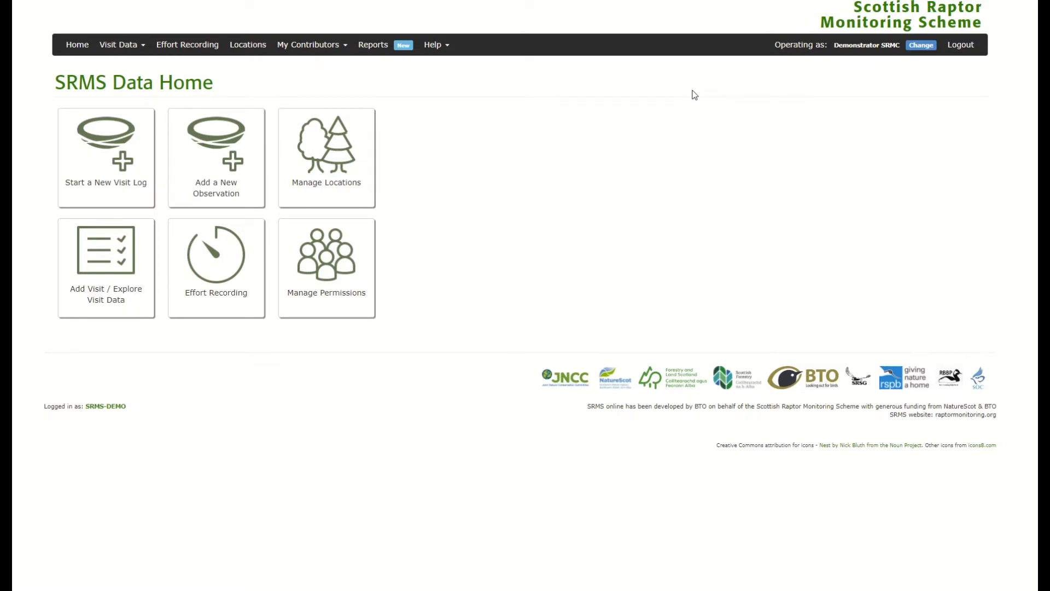
# Add observer MW with their full name and SRMS observer code to the Observer List, then return to Data Home.
pyautogui.click(326, 49)
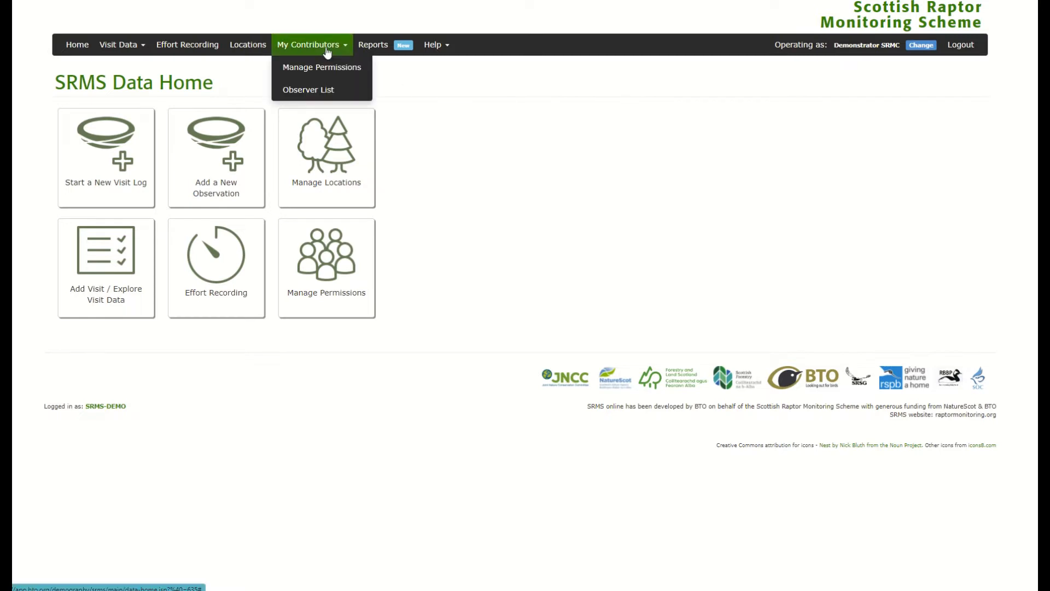
pyautogui.click(317, 97)
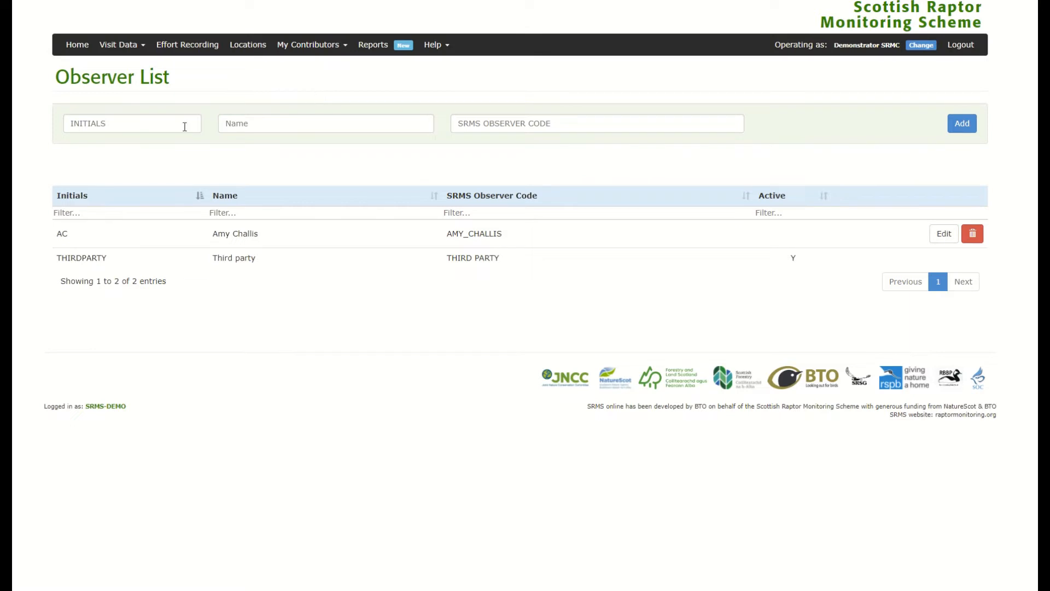
pyautogui.click(140, 129)
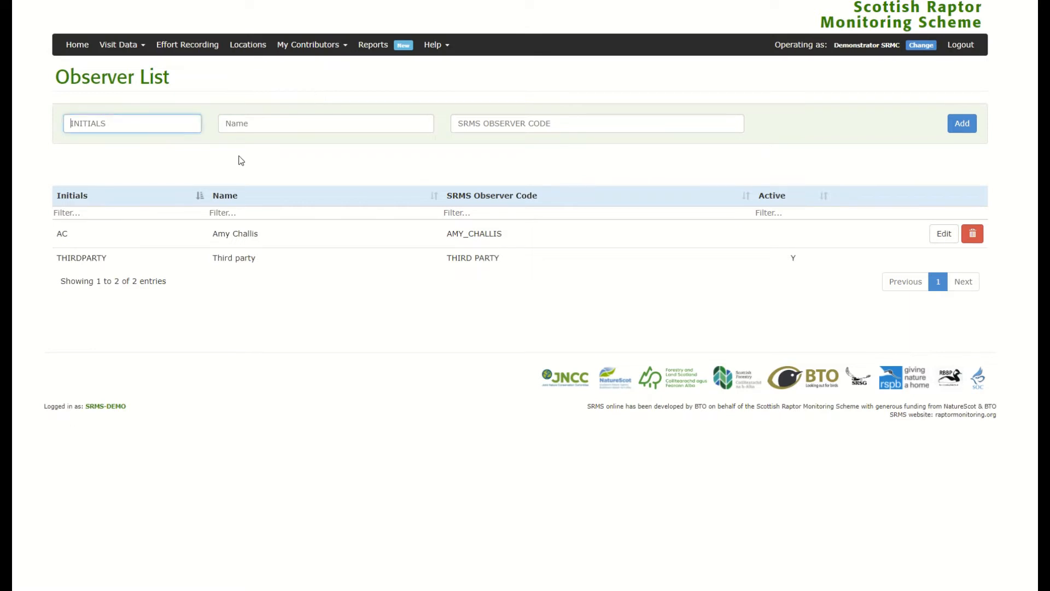
pyautogui.write('MW')
pyautogui.click(293, 126)
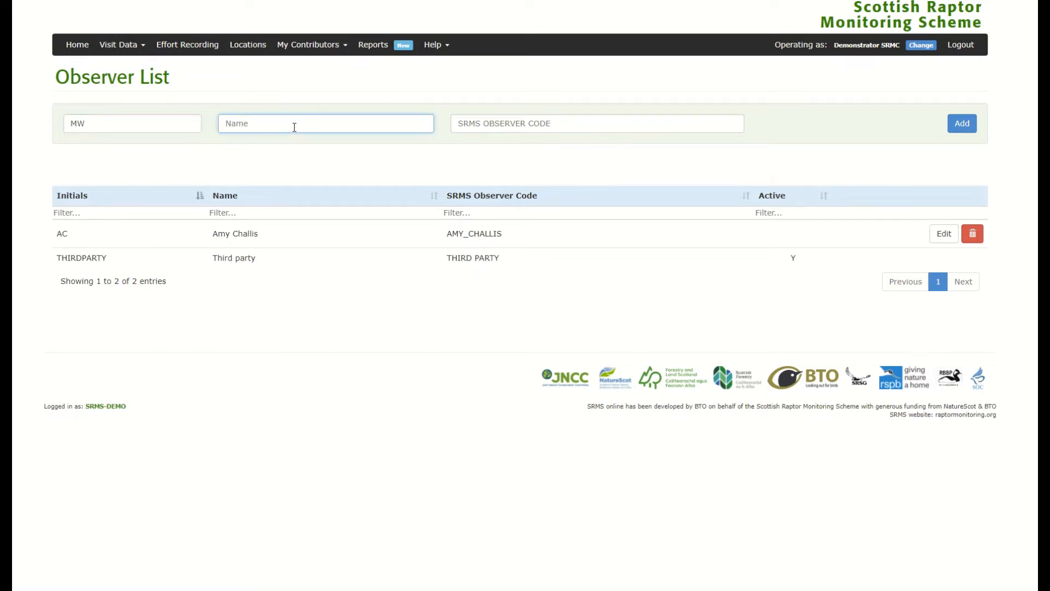
pyautogui.click(559, 122)
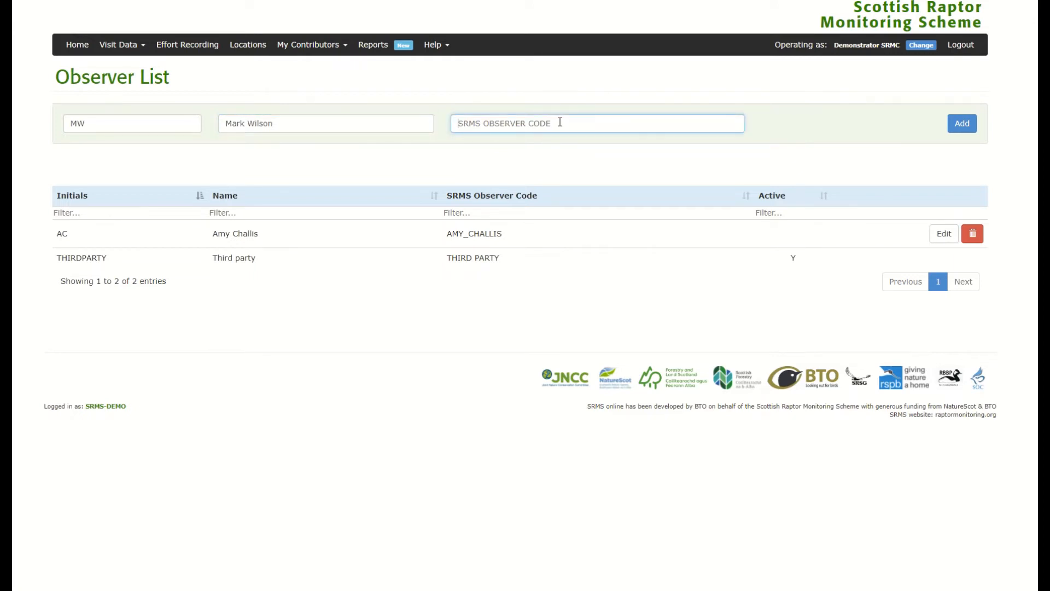
pyautogui.click(963, 125)
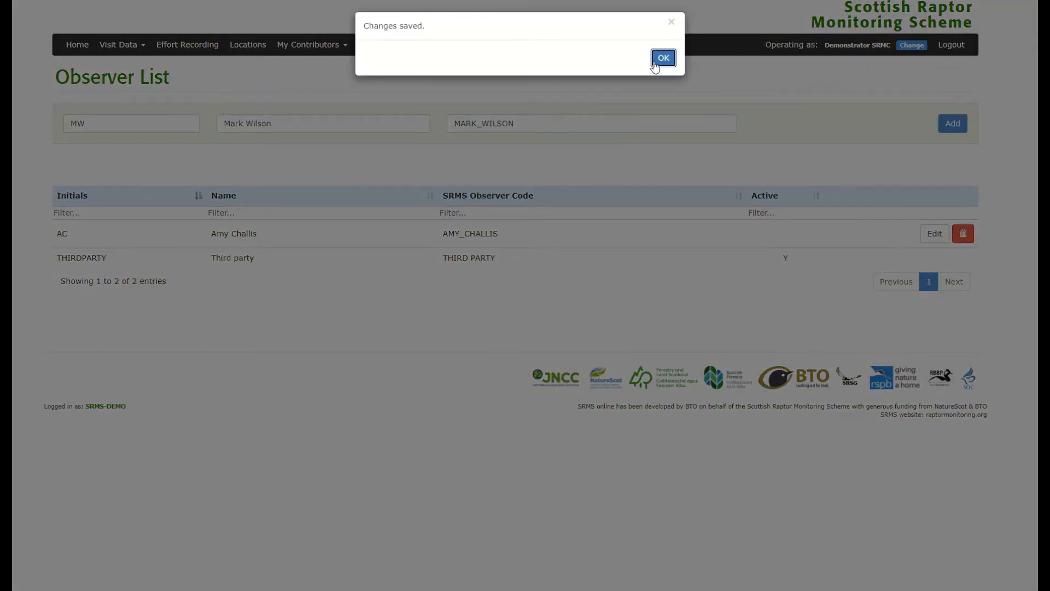
pyautogui.click(655, 61)
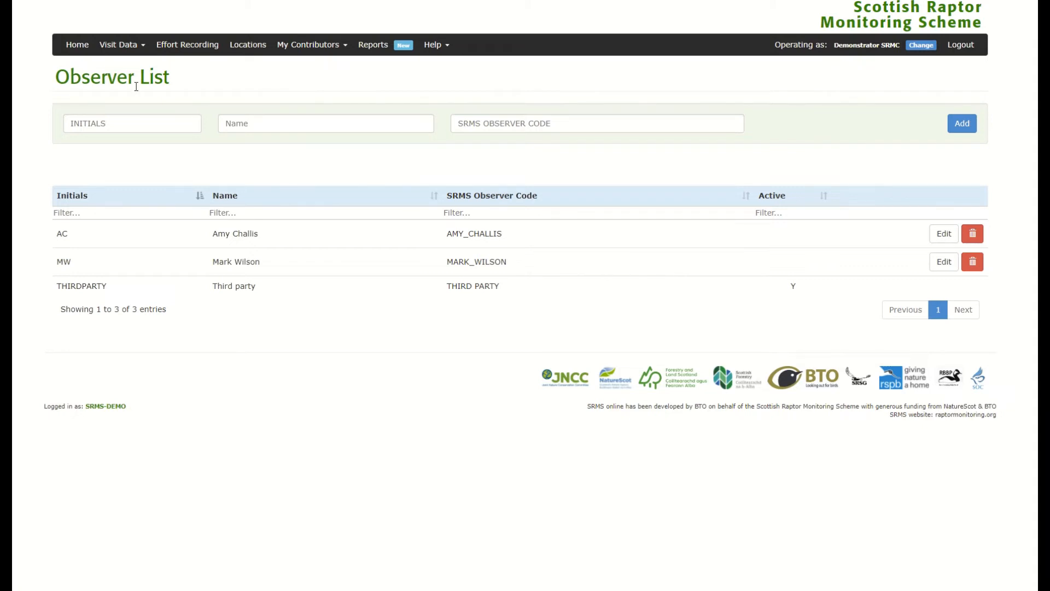
pyautogui.click(75, 52)
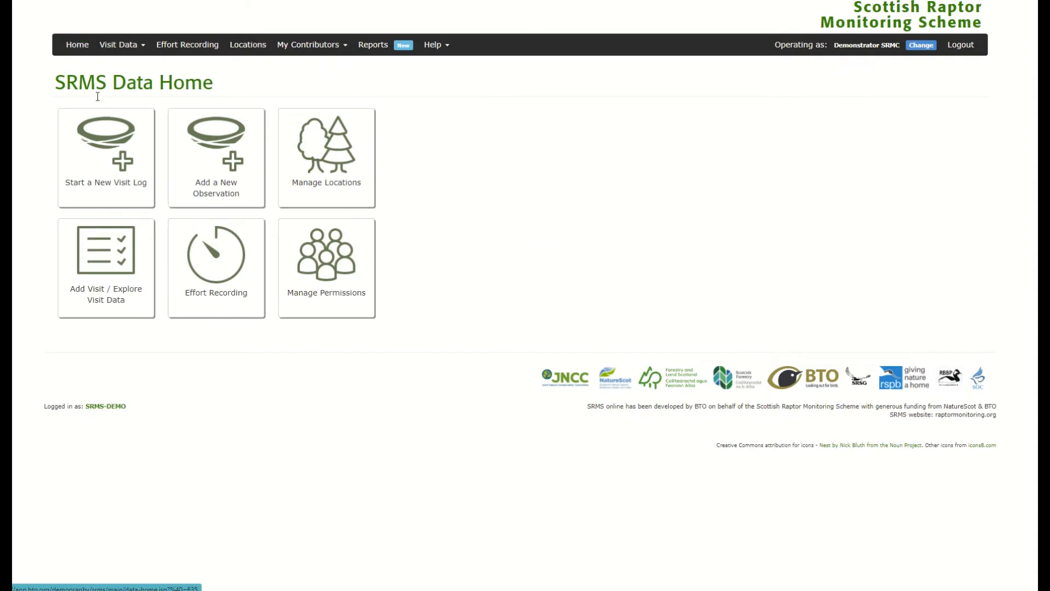
# Search all visit data and open the 2021 Raven nest record's visit log.
pyautogui.click(124, 253)
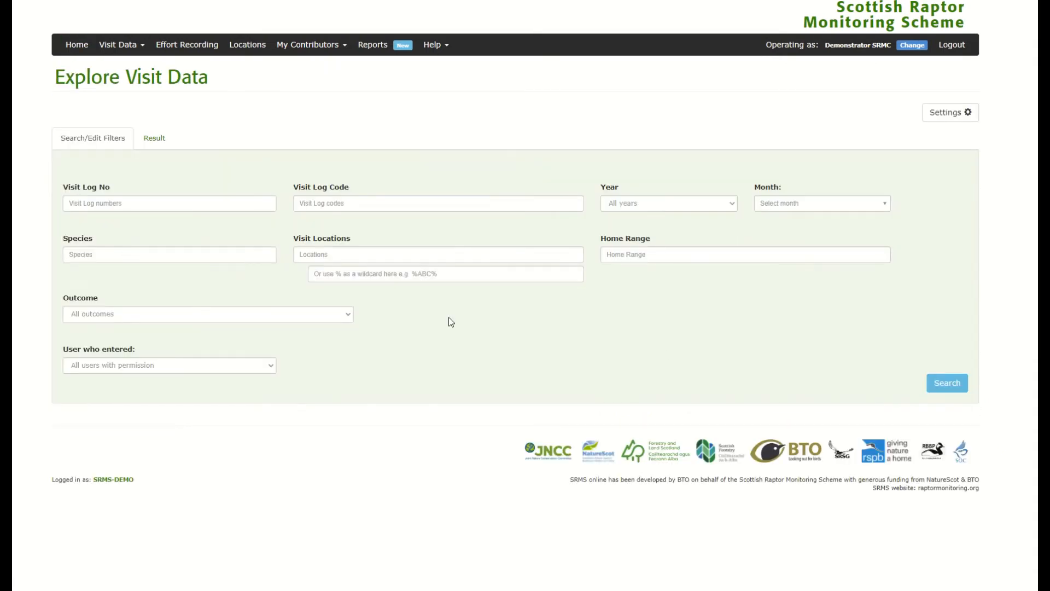
pyautogui.click(939, 384)
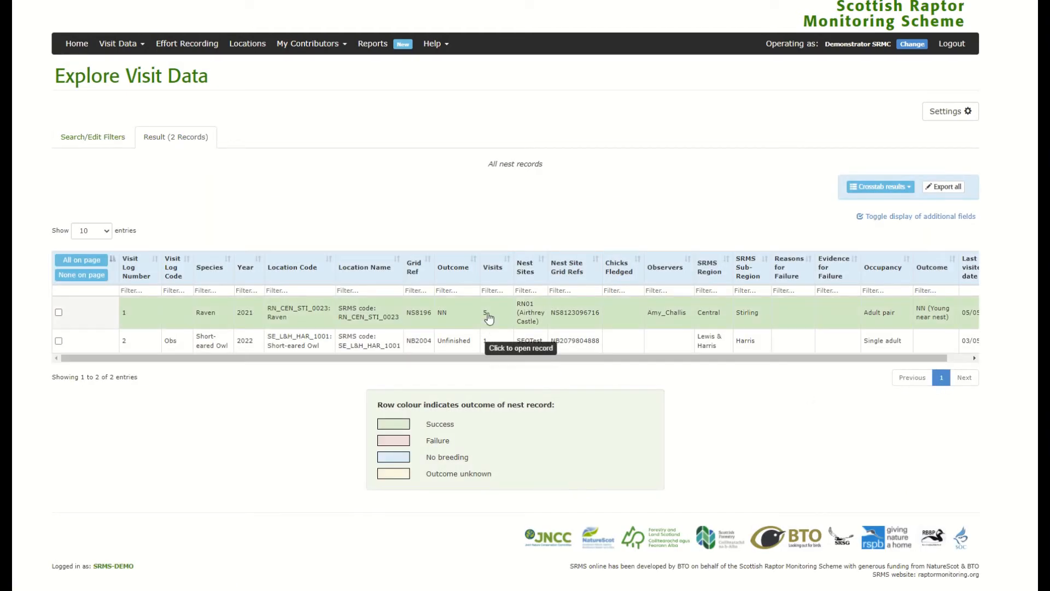
pyautogui.click(488, 316)
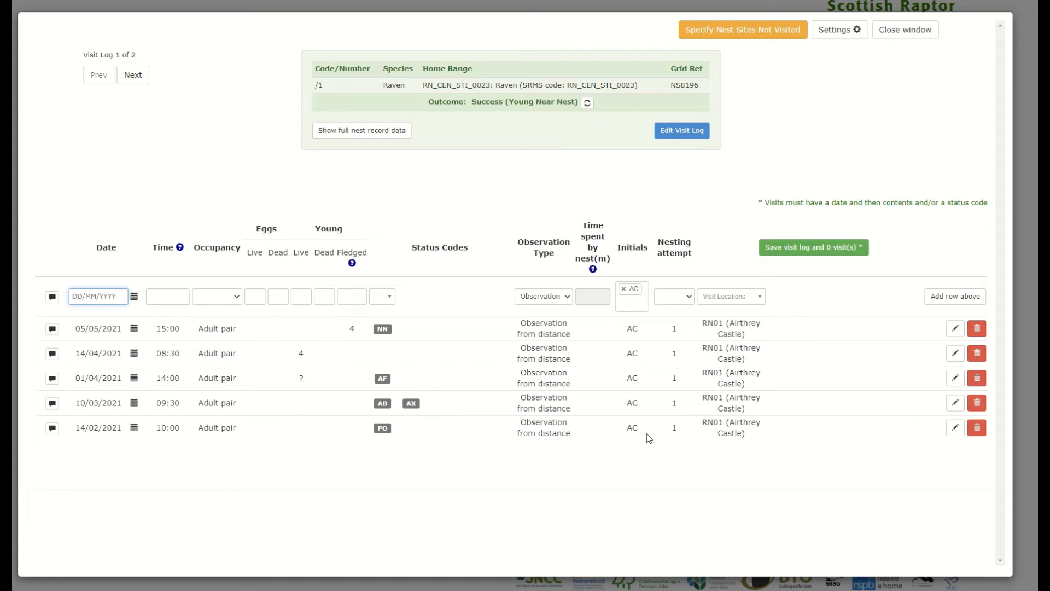
# Add observer MW to the 14/02/2021 and 01/04/2021 raven visits.
pyautogui.click(957, 433)
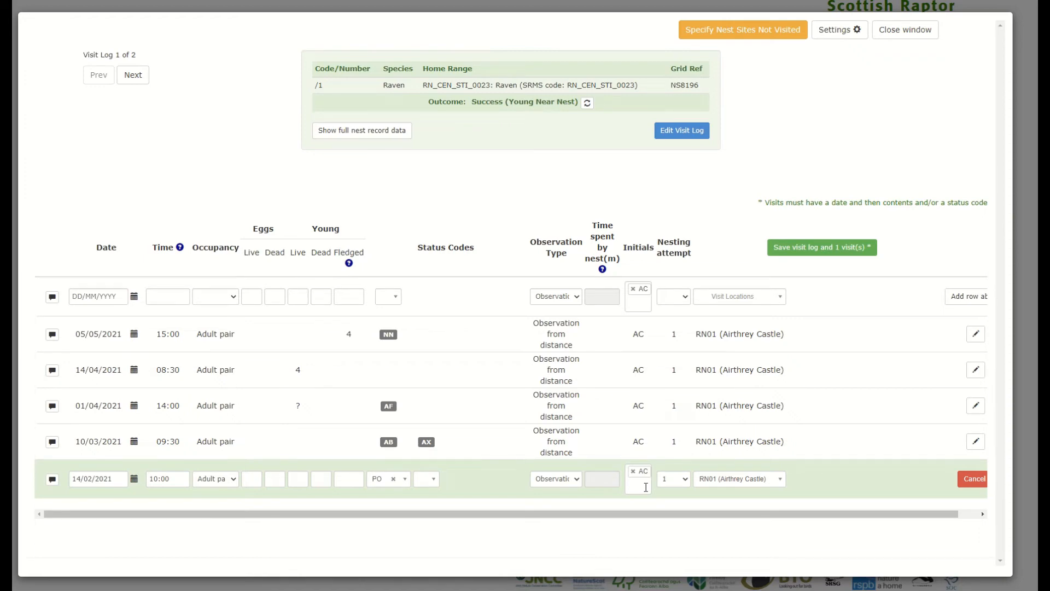
pyautogui.click(645, 489)
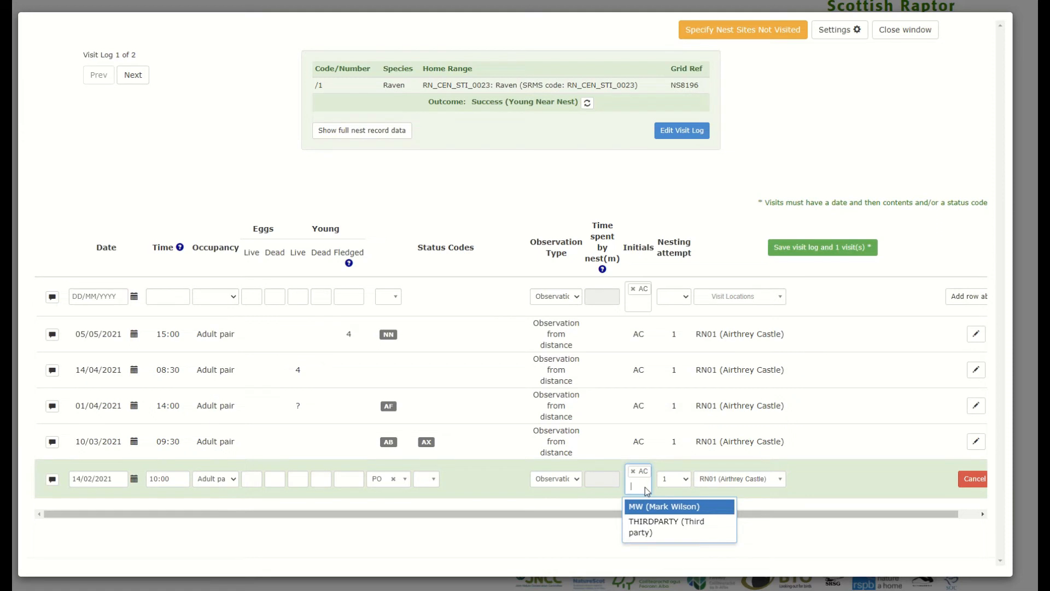
pyautogui.click(678, 507)
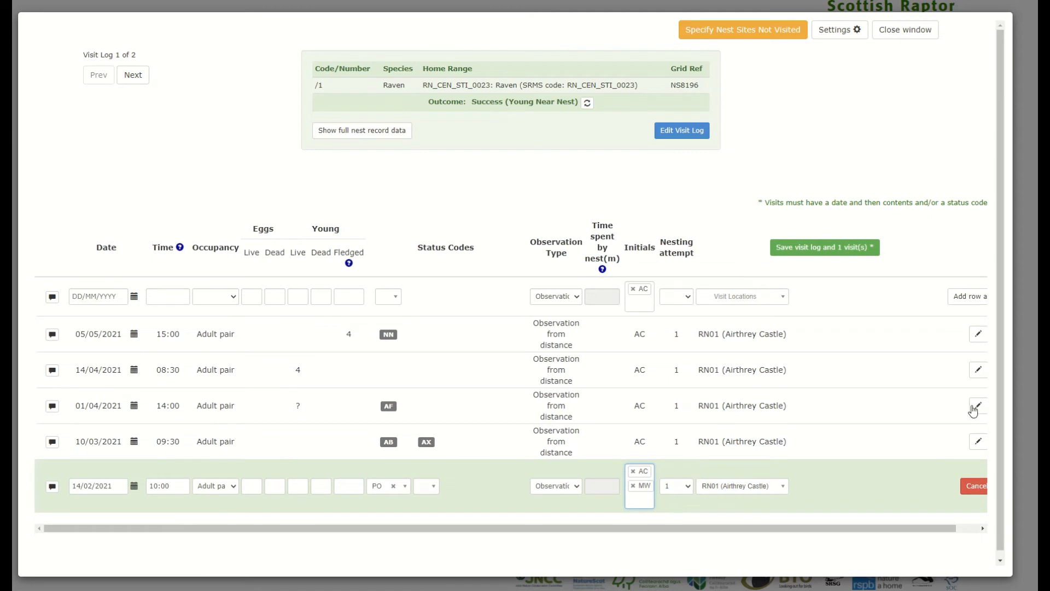
pyautogui.click(979, 406)
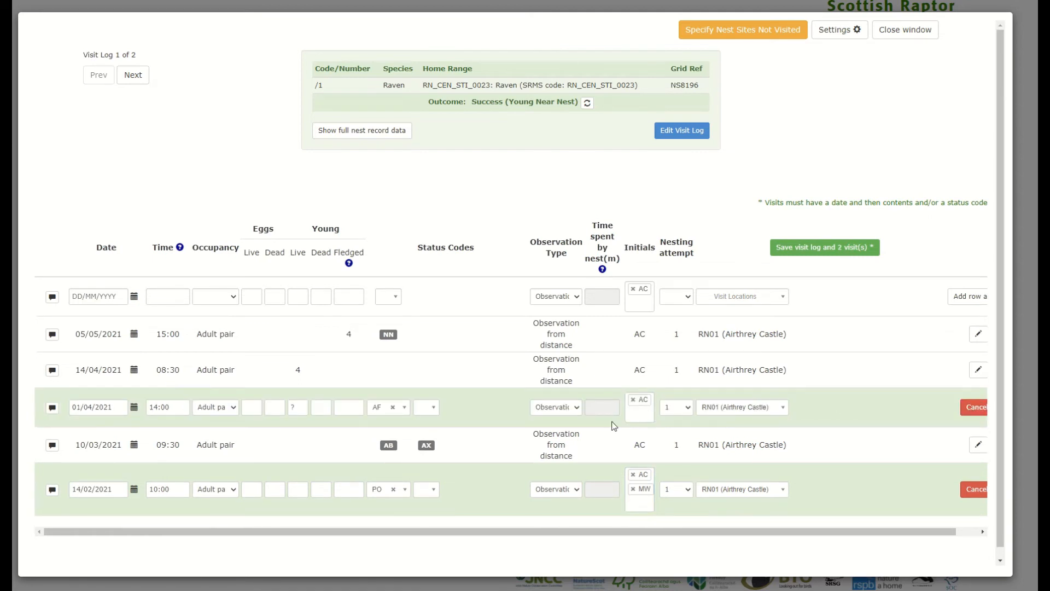
pyautogui.click(636, 420)
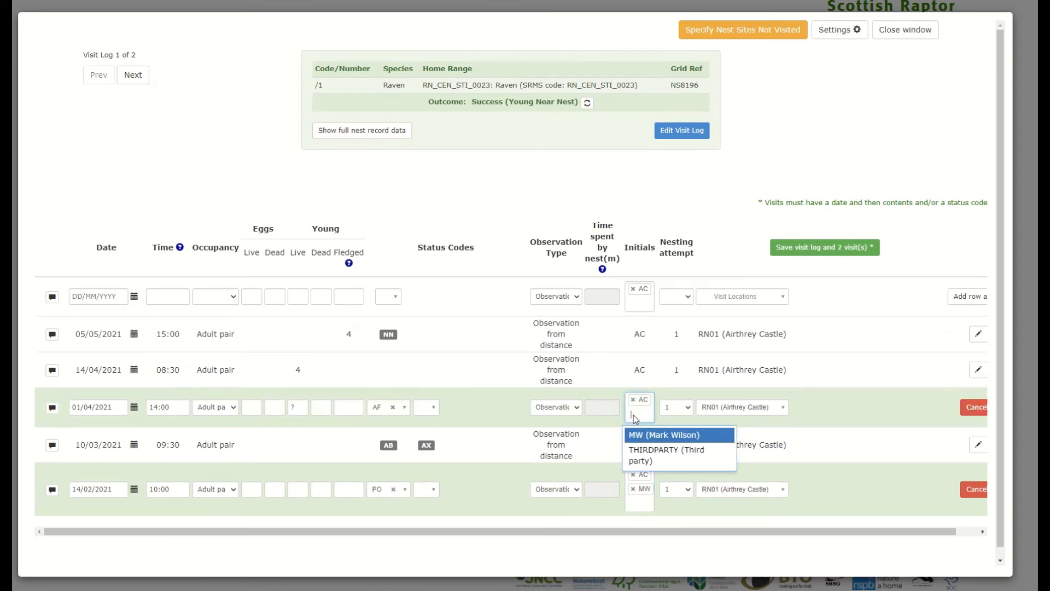
pyautogui.click(655, 436)
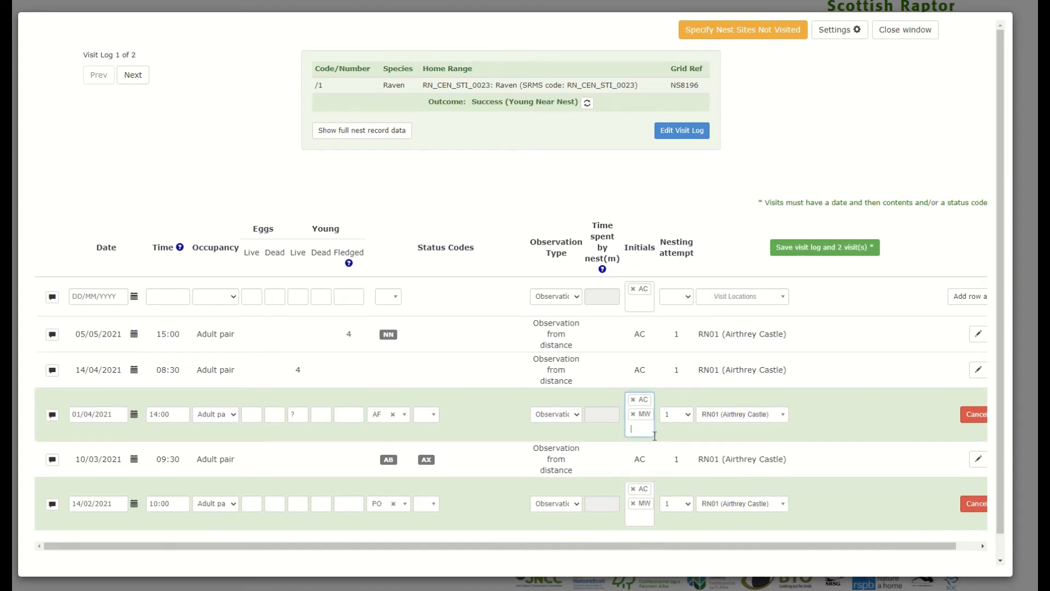
# Replace observer AC with THIRDPARTY on the 14/04/2021 visit.
pyautogui.click(979, 370)
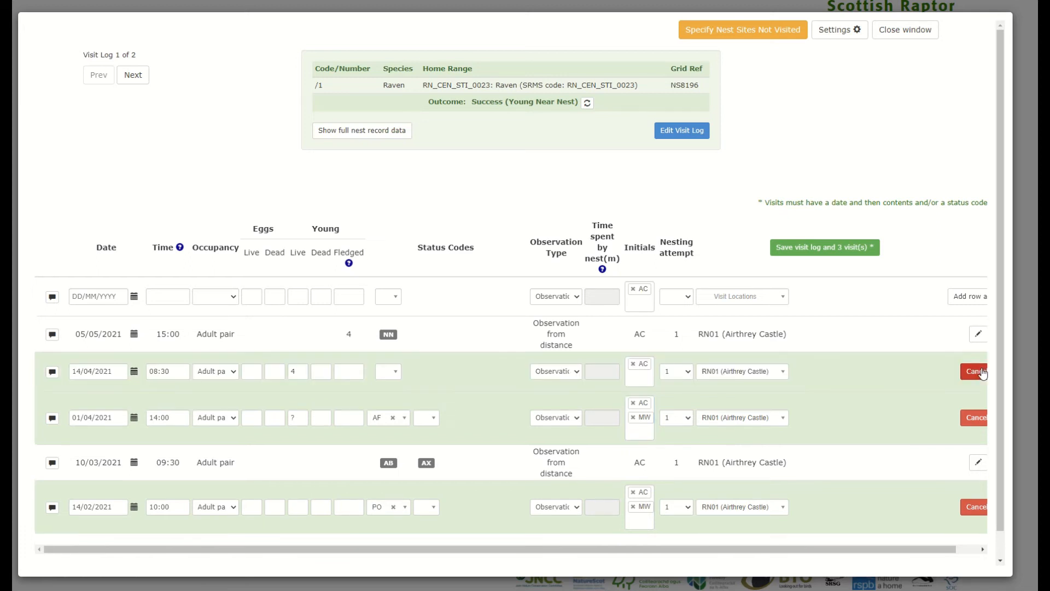
pyautogui.click(634, 364)
pyautogui.click(638, 364)
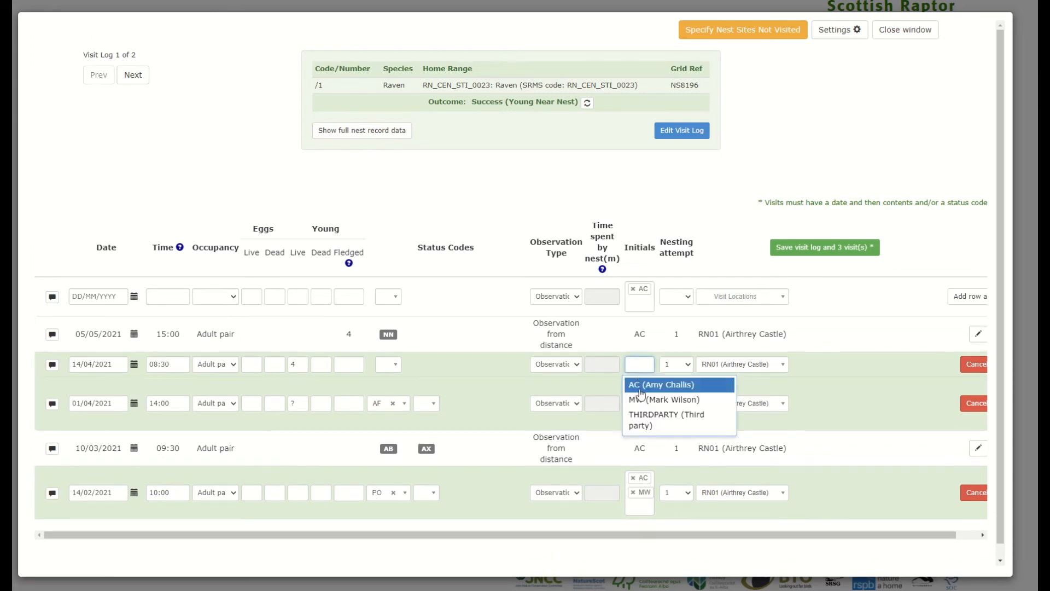
pyautogui.click(649, 422)
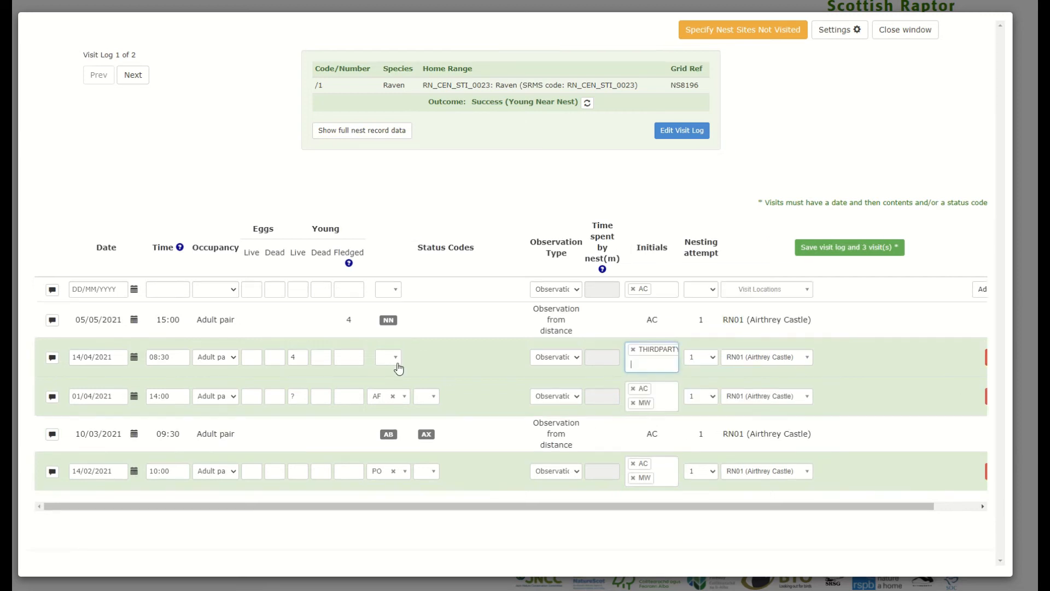
# Comment the 14/04/2021 visit as 'Record via' followed by the third-party recorder's name.
pyautogui.click(52, 358)
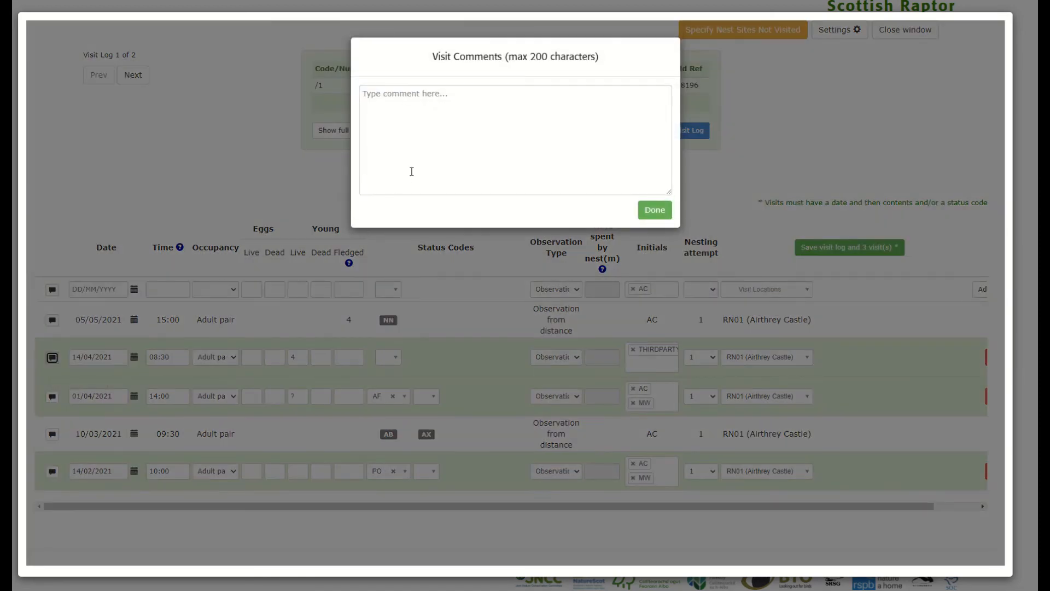
pyautogui.click(423, 162)
pyautogui.write('Reco')
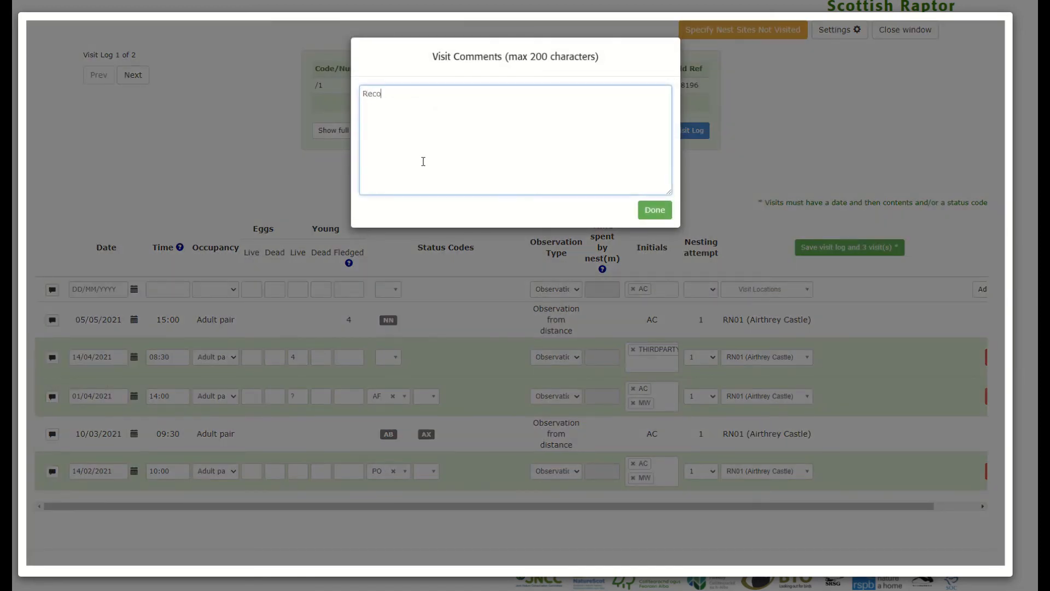
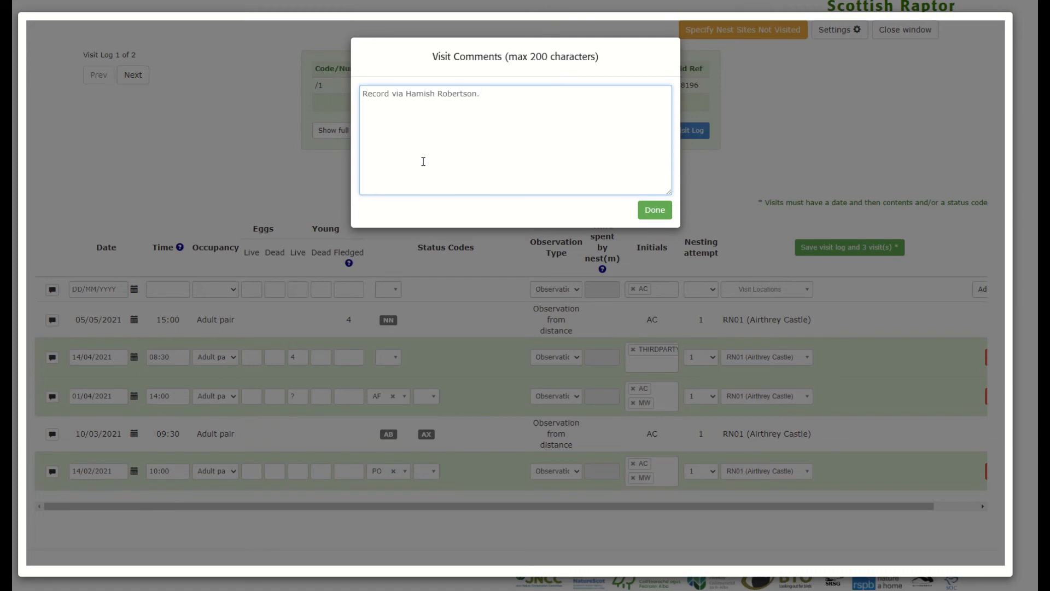
pyautogui.click(655, 218)
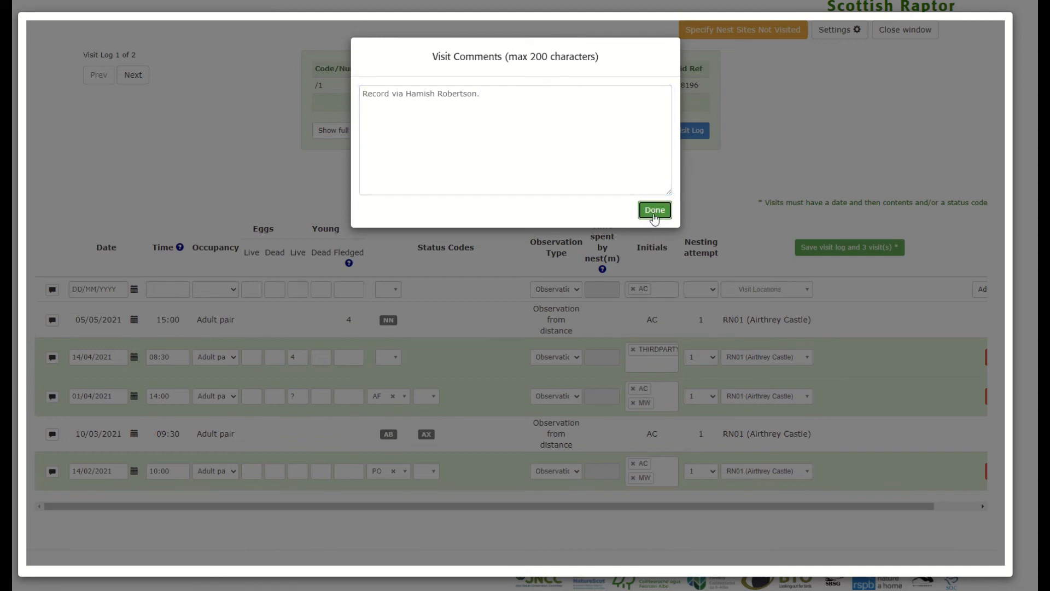
pyautogui.click(655, 218)
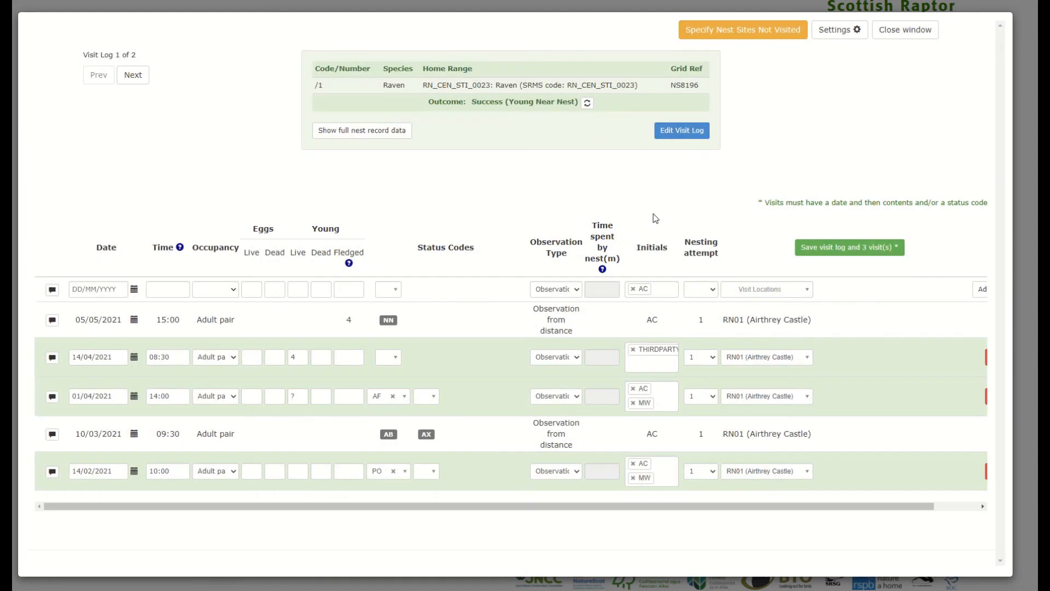
# Save the visit log along with its 3 edited visits.
pyautogui.click(826, 249)
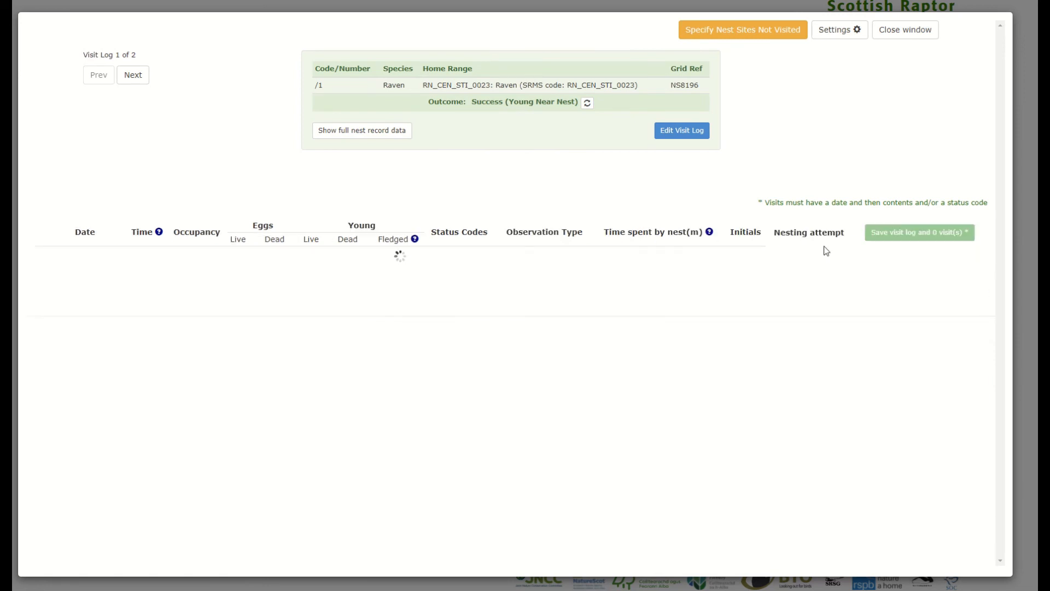